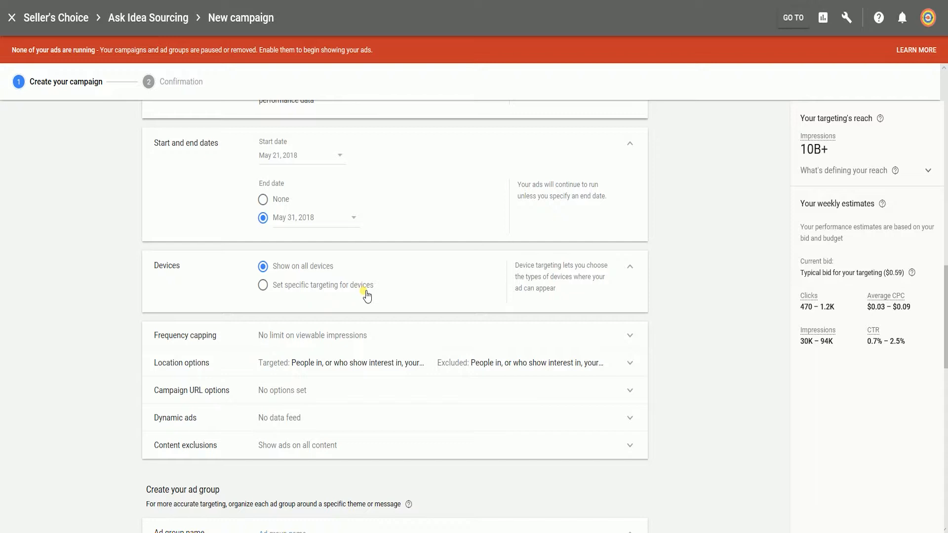
Step: Switch the campaign to specific device targeting and exclude computers
left_click(367, 296)
scroll(320, 262, "down", 2)
left_click(279, 226)
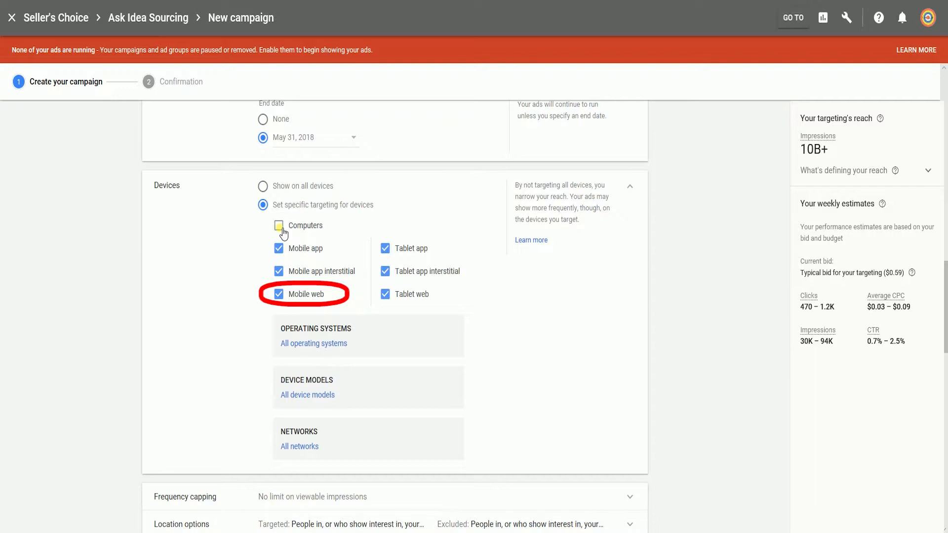
Step: Restrict the targeted device models to the Samsung Galaxy S9+ (SM-G965F) and Galaxy S9+ (SM-G965N) under Android
left_click(325, 395)
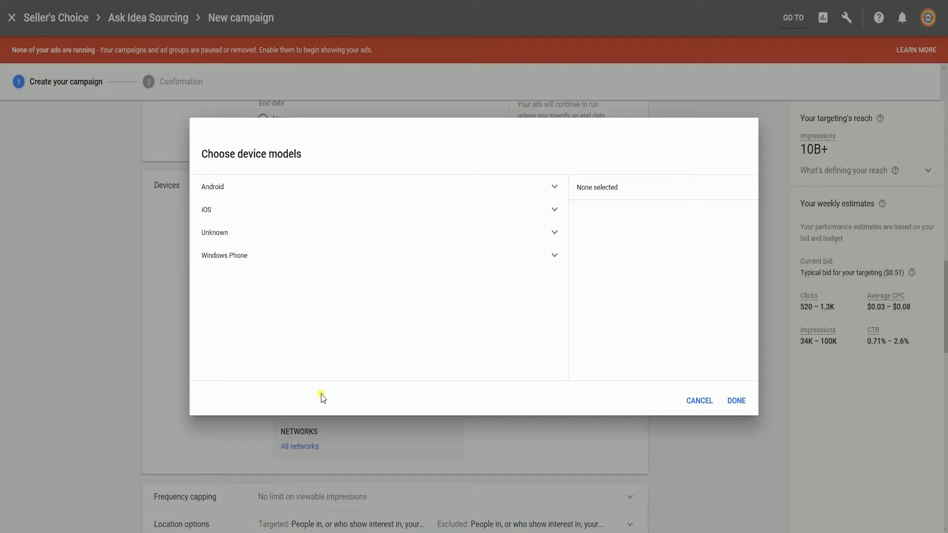
left_click(552, 186)
scroll(351, 258, "down", 3)
left_click(356, 316)
left_click(225, 305)
scroll(417, 309, "down", 15)
left_click(245, 324)
left_click(247, 349)
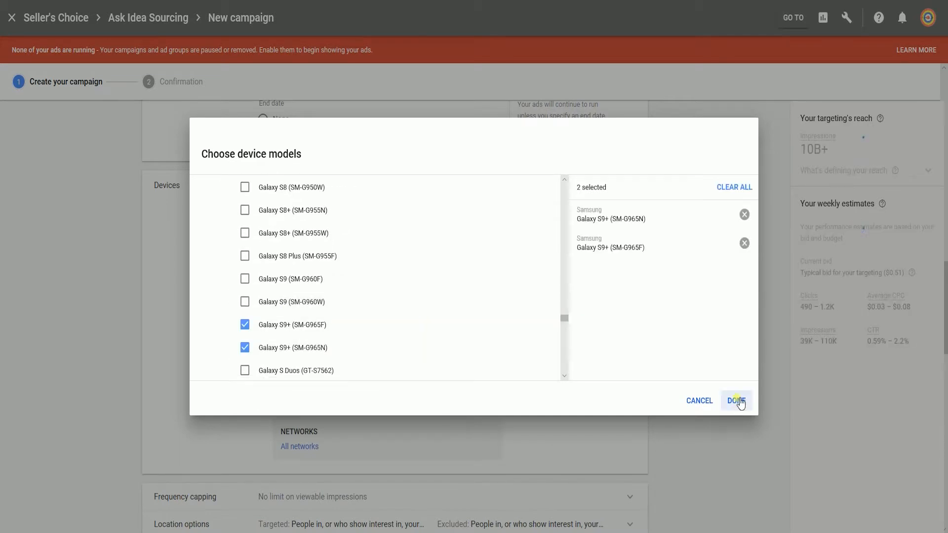
left_click(737, 401)
Step: Limit the targeted networks to Wifi, leaving all United States carriers unselected
scroll(568, 350, "down", 1)
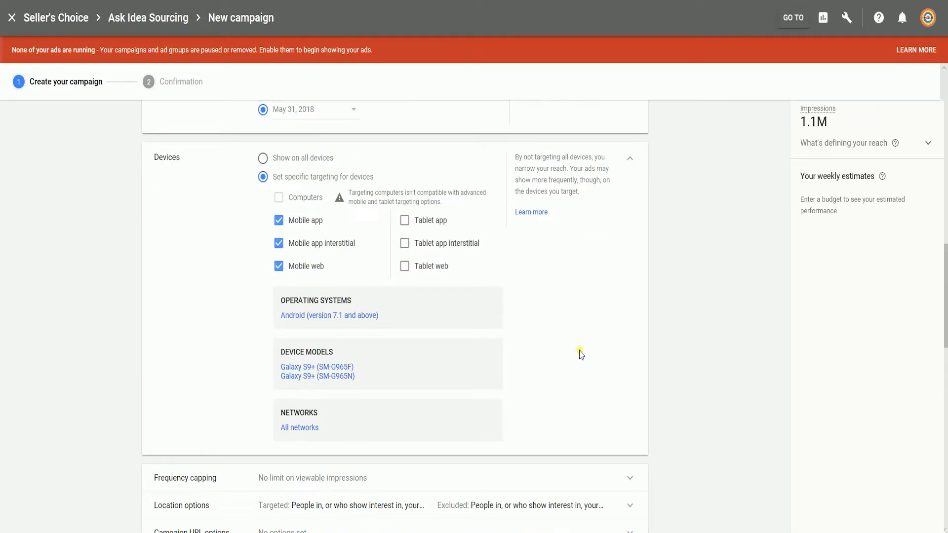
left_click(415, 422)
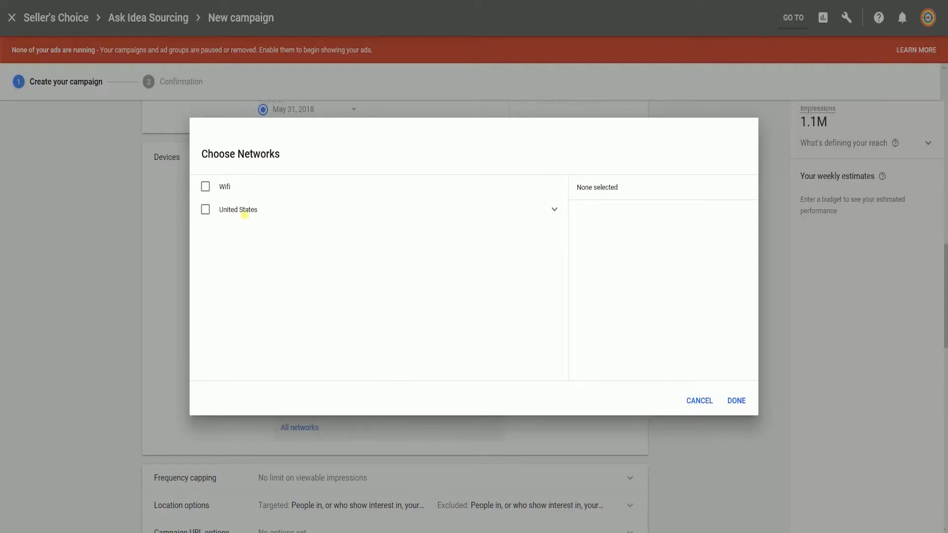
left_click(206, 186)
left_click(206, 210)
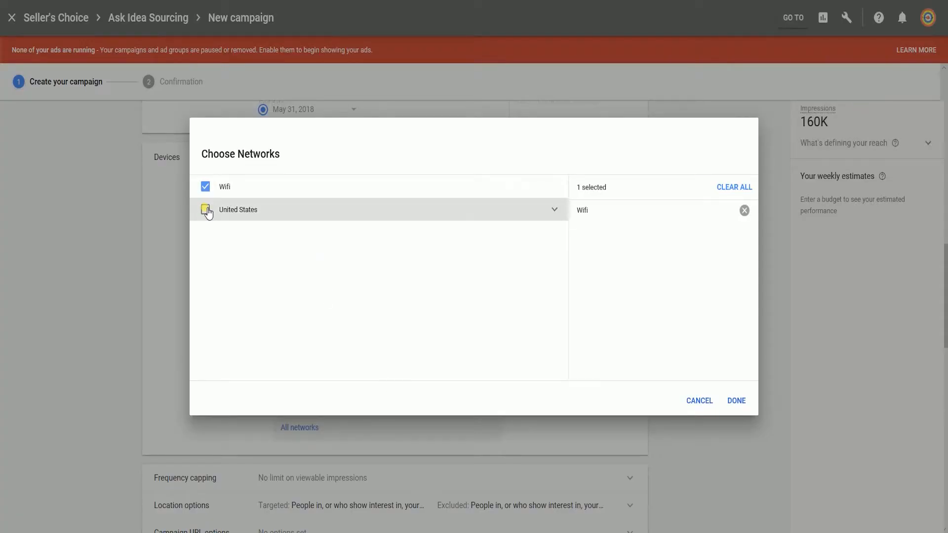
scroll(682, 273, "down", 3)
scroll(662, 282, "up", 3)
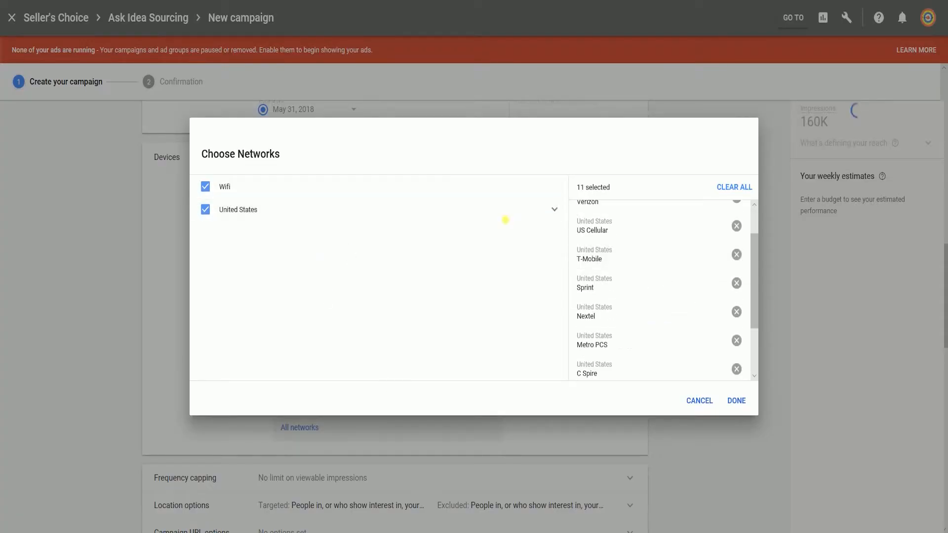
left_click(554, 210)
left_click(205, 210)
scroll(286, 282, "down", 2)
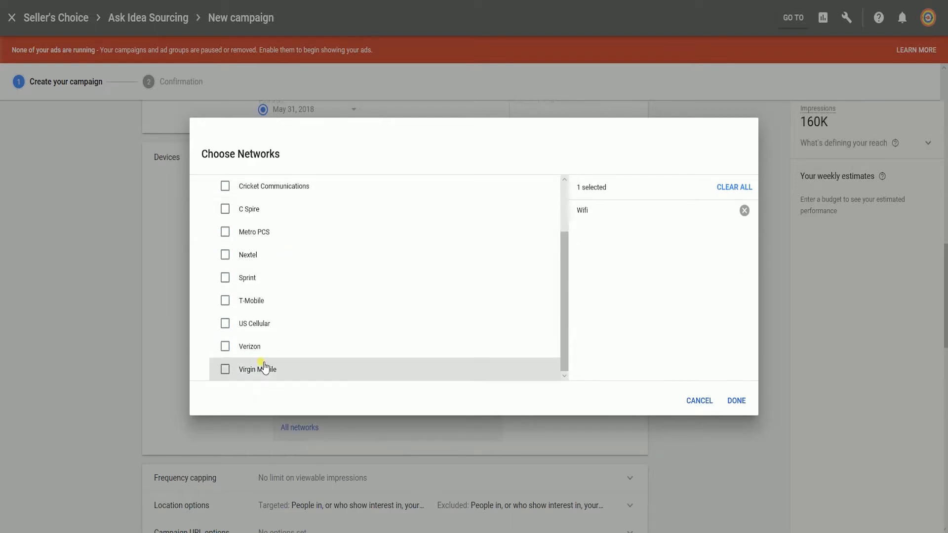
scroll(255, 327, "up", 2)
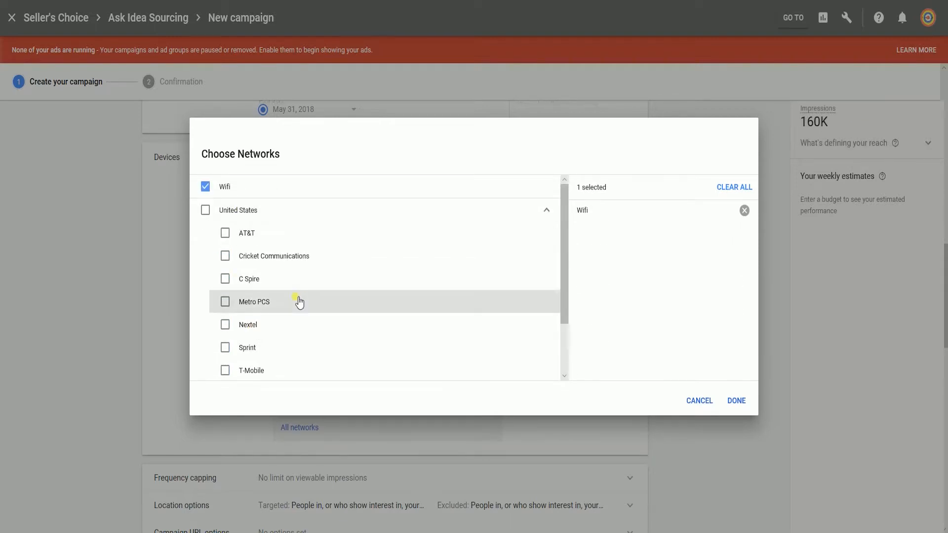
left_click(736, 400)
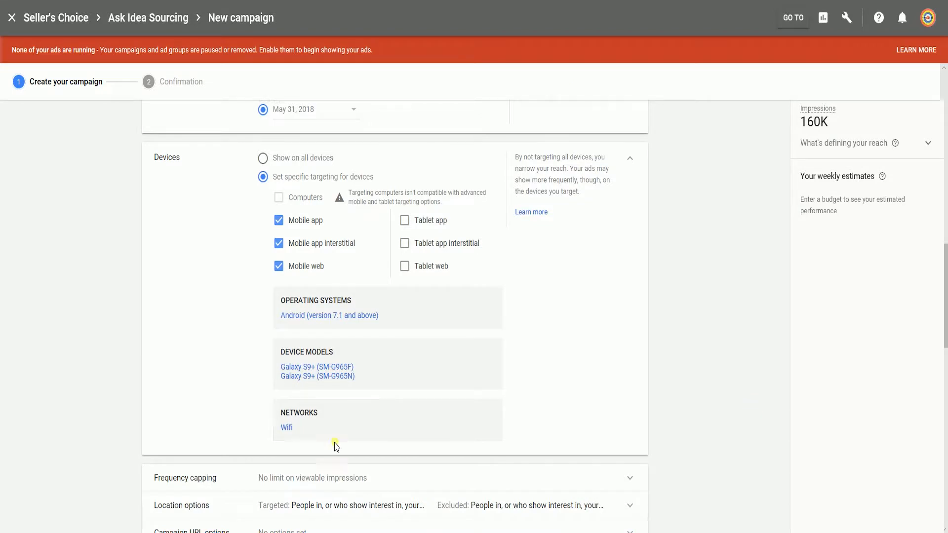
Step: Apply a frequency cap of 1 viewable impression per day for this campaign
scroll(723, 393, "down", 5)
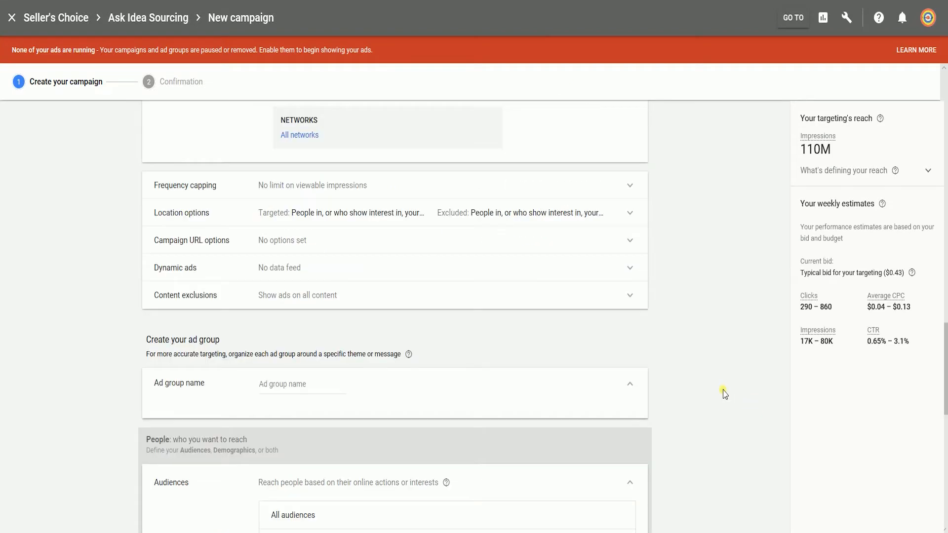
left_click(642, 187)
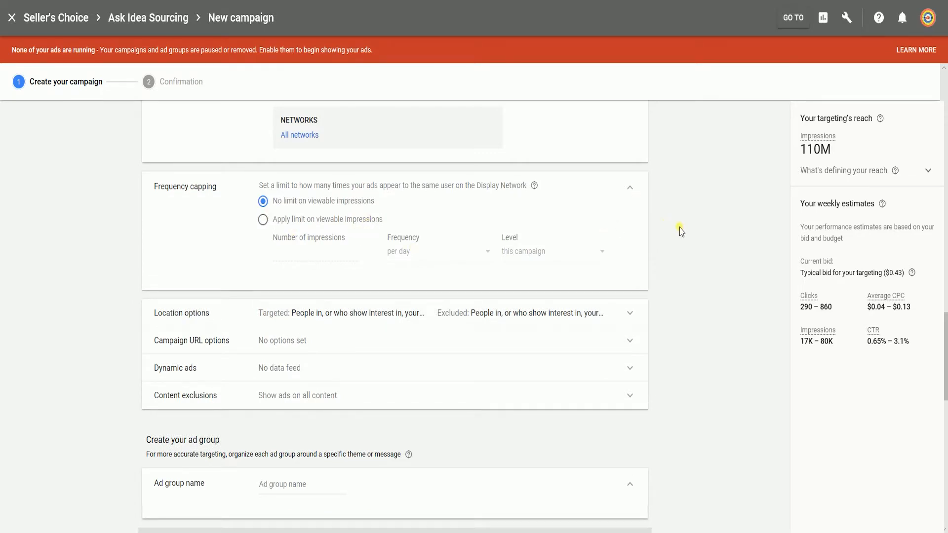
left_click(263, 219)
left_click(313, 250)
type("1")
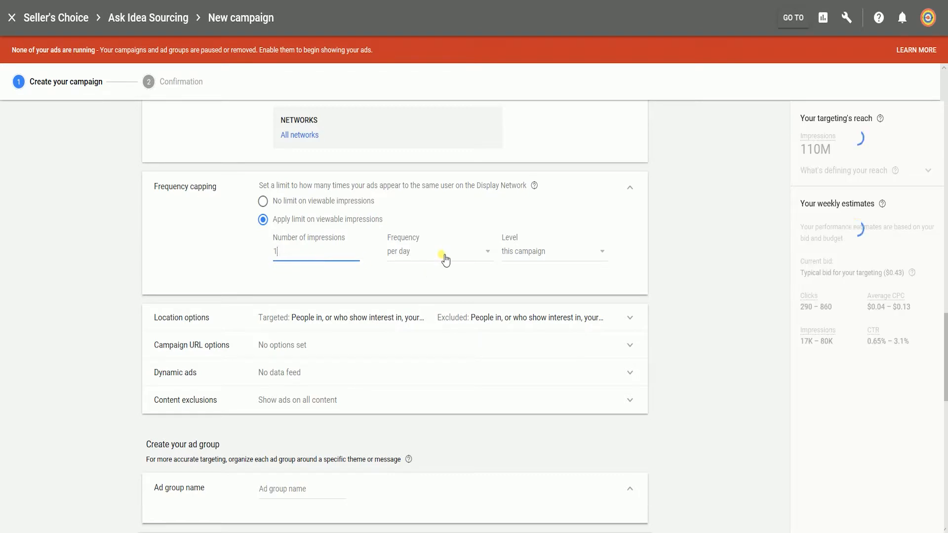
left_click(445, 259)
left_click(442, 258)
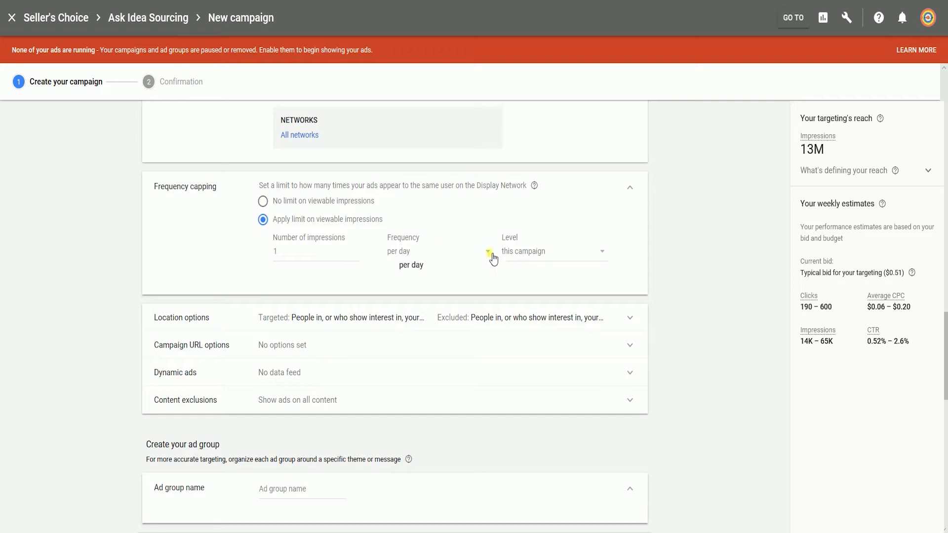
left_click(676, 233)
Step: Review the target and exclude choices in the location options and the data feed setting for dynamic ads
left_click(408, 333)
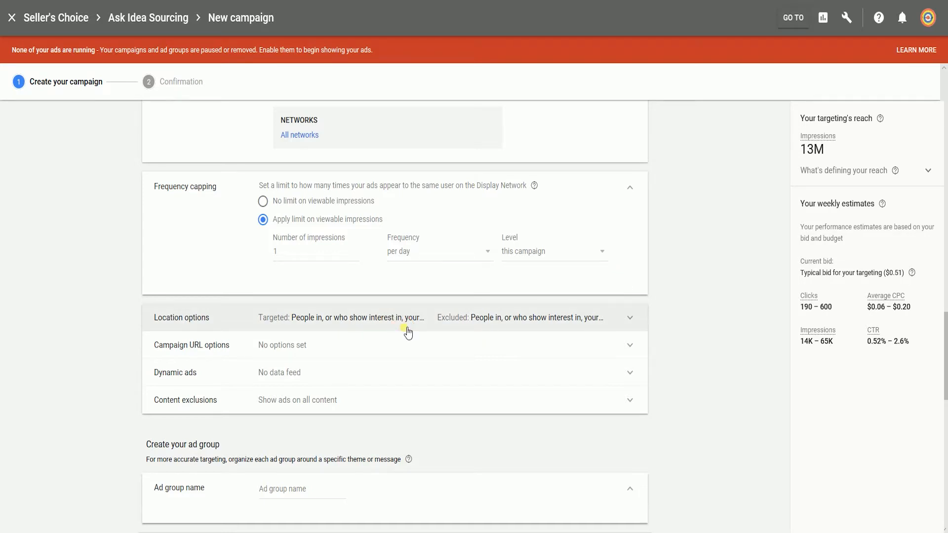
scroll(691, 256, "down", 2)
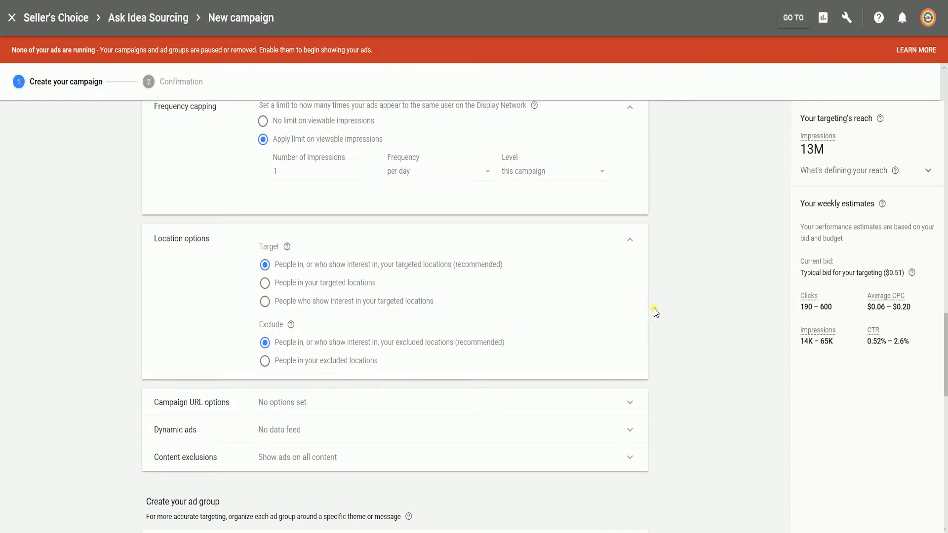
scroll(662, 310, "down", 2)
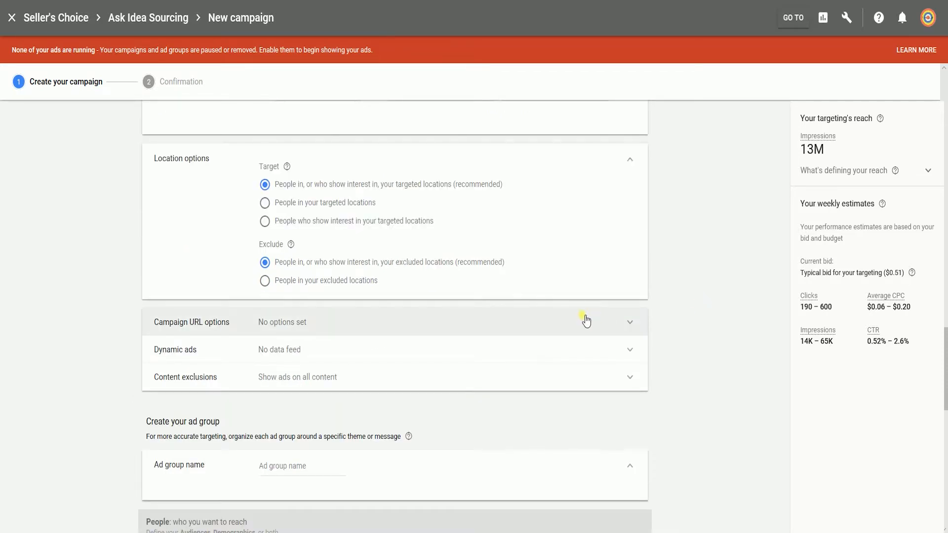
scroll(588, 321, "down", 4)
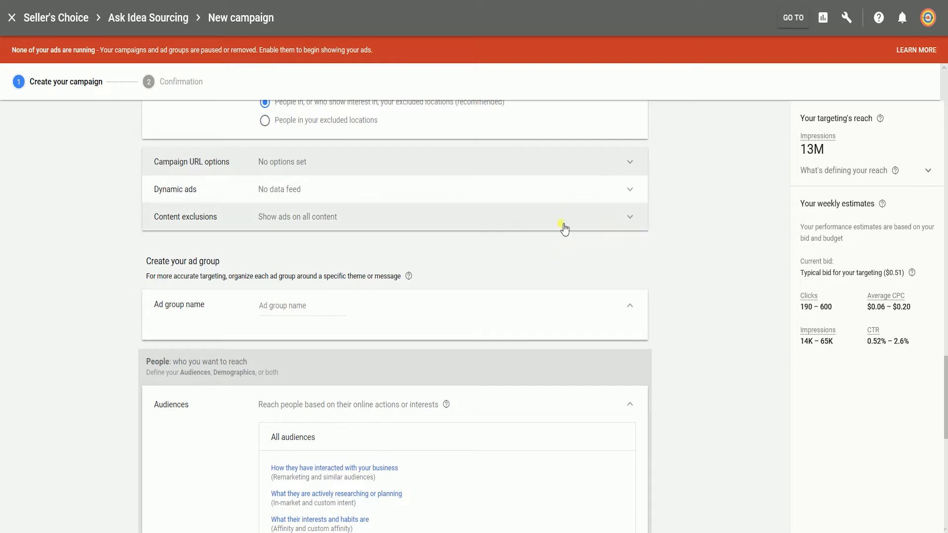
left_click(583, 206)
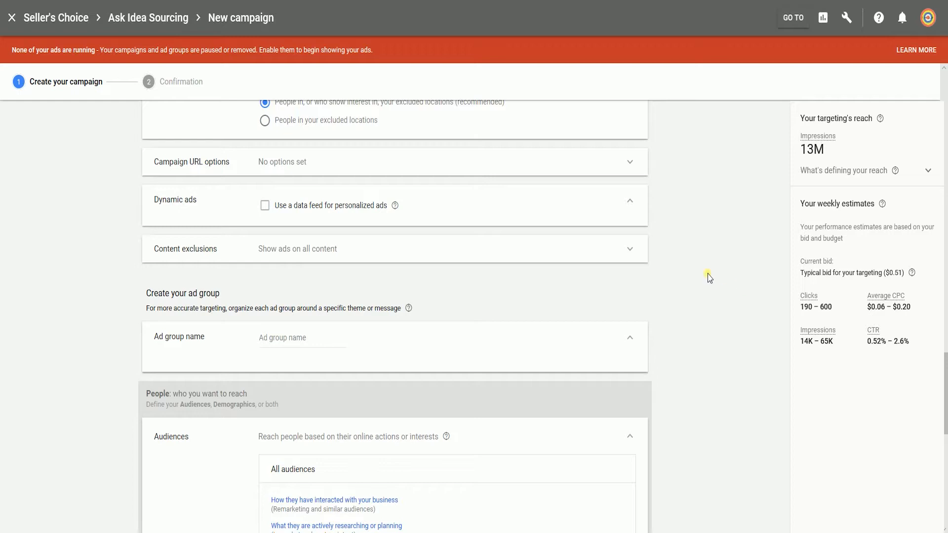
left_click(631, 202)
Step: Exclude content labelled DL-PG: Most audiences with parental guidance from the campaign
left_click(635, 217)
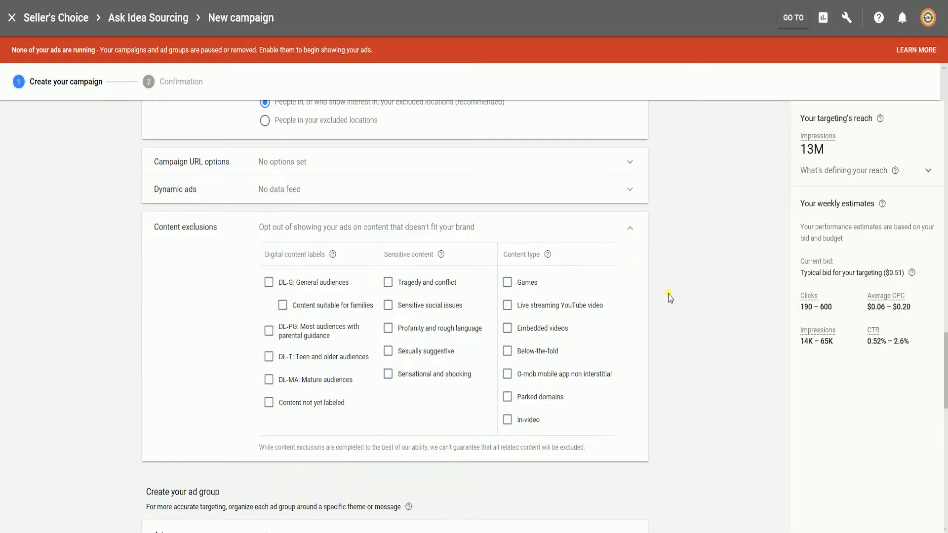
left_click(273, 338)
Step: Name the ad group "Test ad group"
scroll(711, 364, "down", 6)
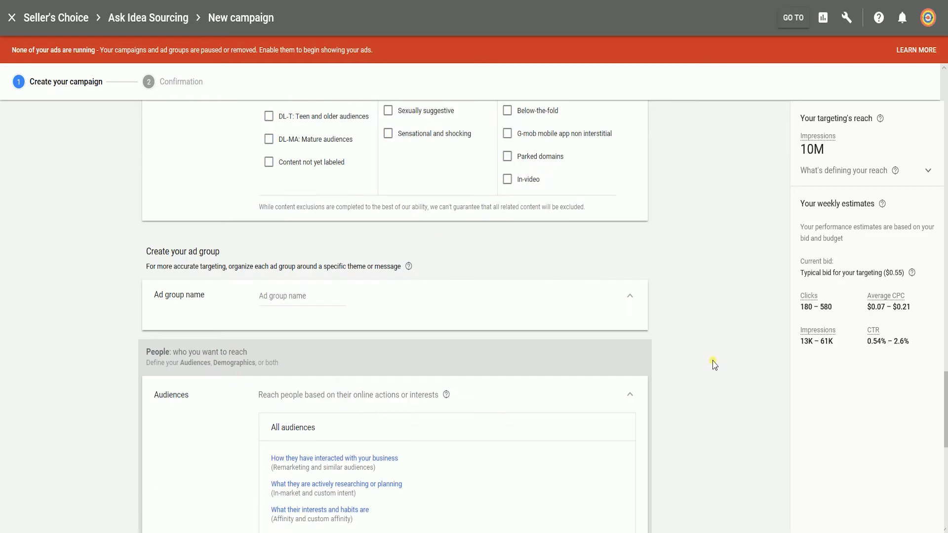
scroll(721, 377, "down", 2)
scroll(724, 379, "down", 2)
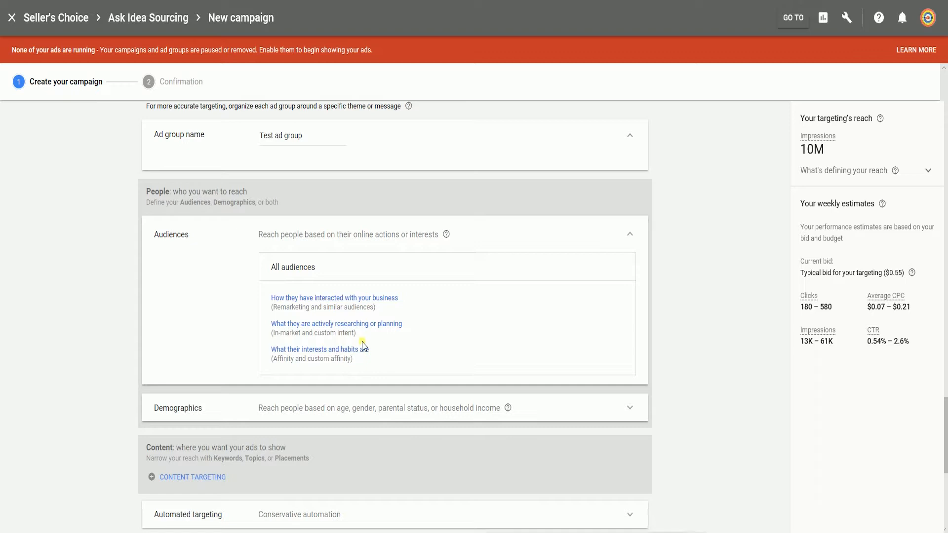
Step: Target people who interacted with the business, selecting the audiences Similar to AdWords optimized list and All visitors (AdWords)
left_click(324, 298)
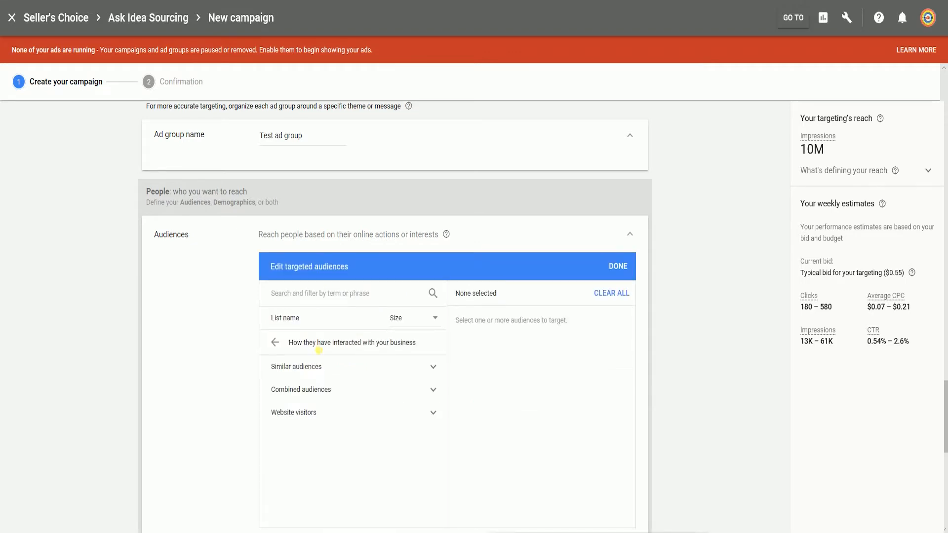
scroll(319, 351, "down", 2)
left_click(433, 287)
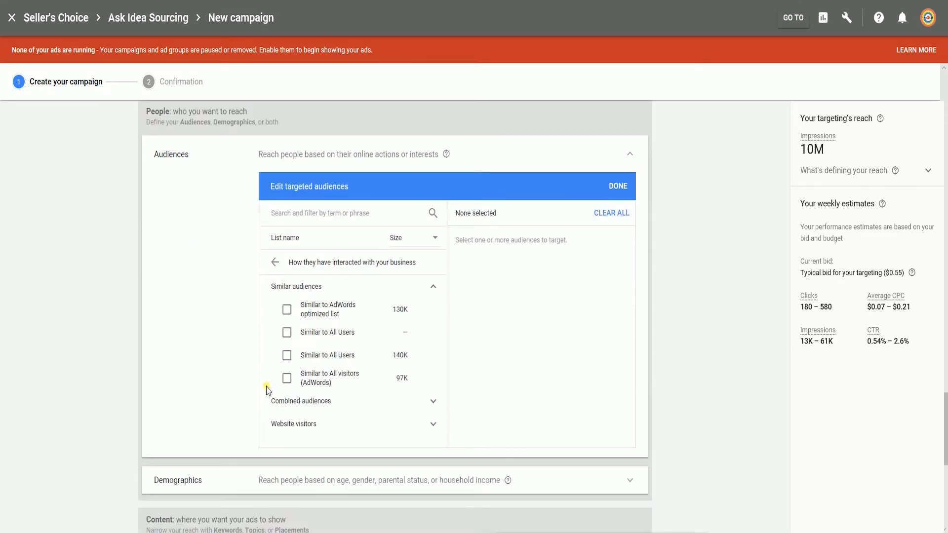
left_click(287, 310)
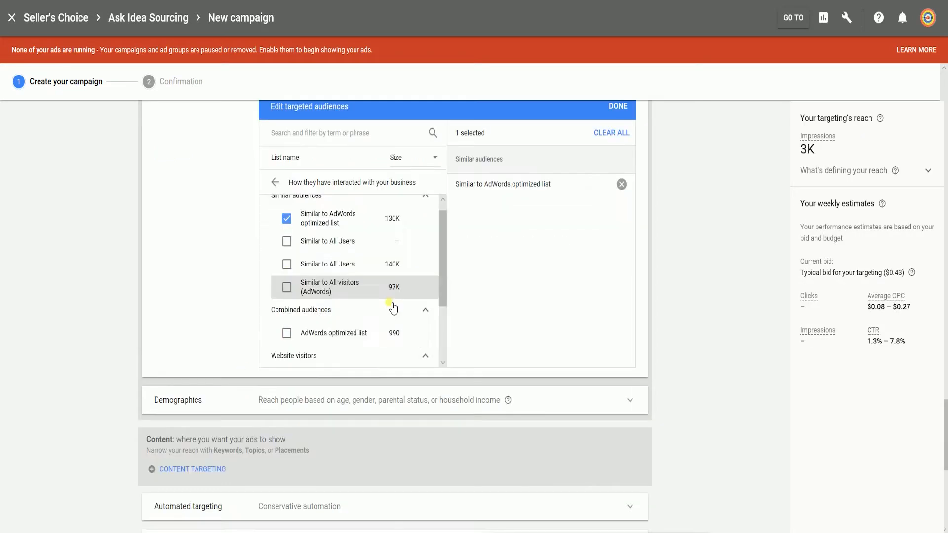
scroll(346, 276, "down", 2)
left_click(287, 355)
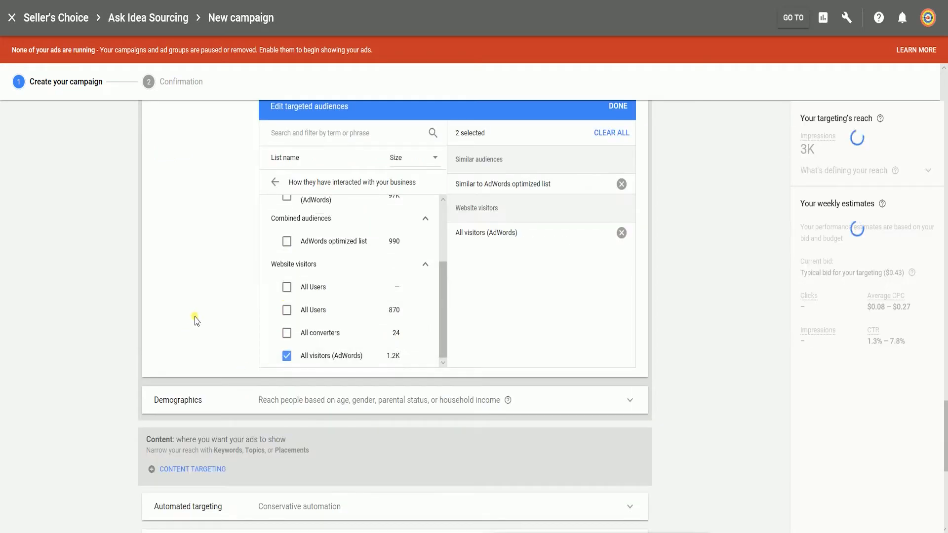
Step: Exclude the Lower 50% and Unknown household income groups from the targeted demographics and save the selection
scroll(196, 321, "down", 2)
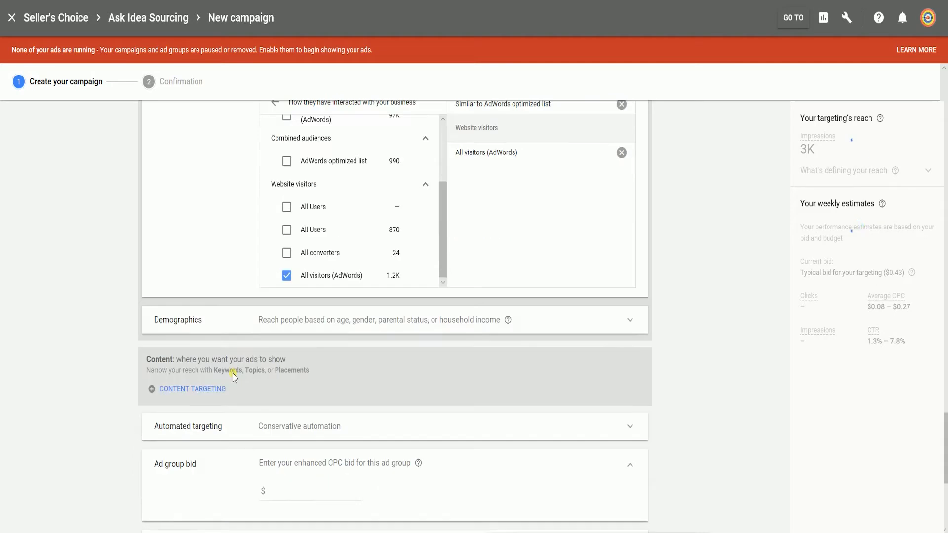
left_click(245, 329)
scroll(428, 394, "down", 2)
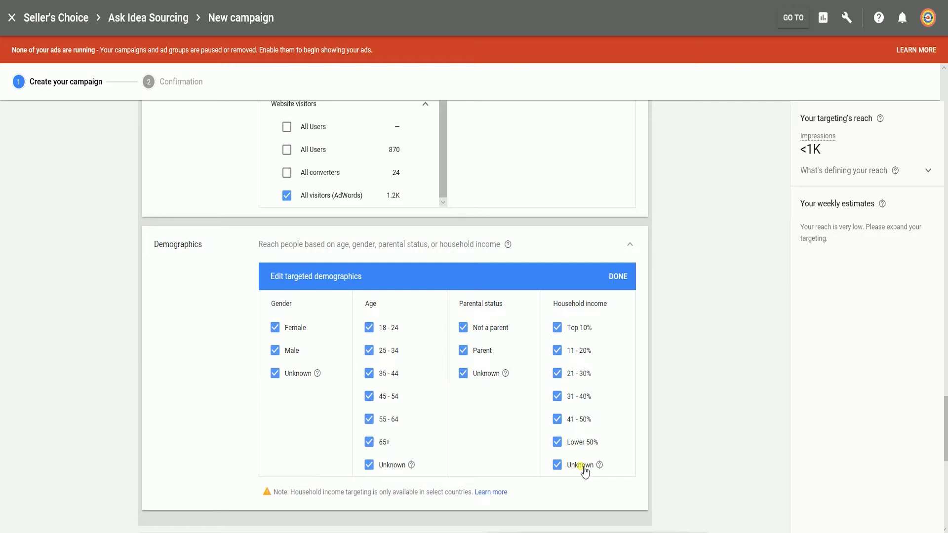
left_click(558, 442)
left_click(558, 466)
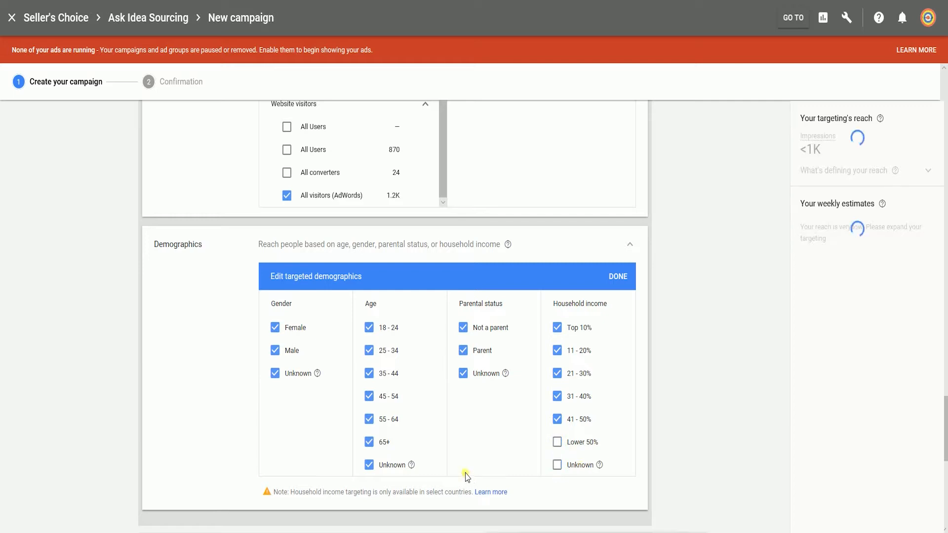
scroll(527, 383, "down", 6)
scroll(527, 383, "up", 6)
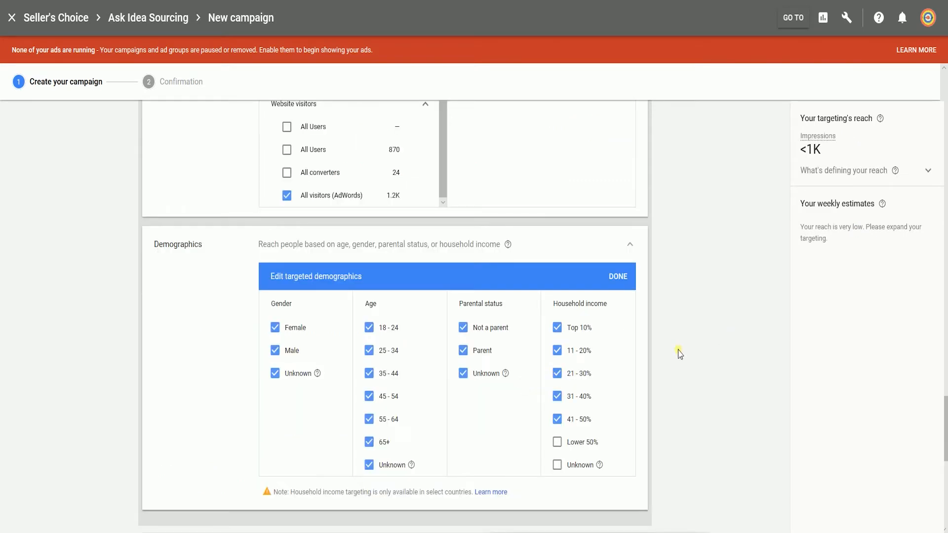
left_click(624, 284)
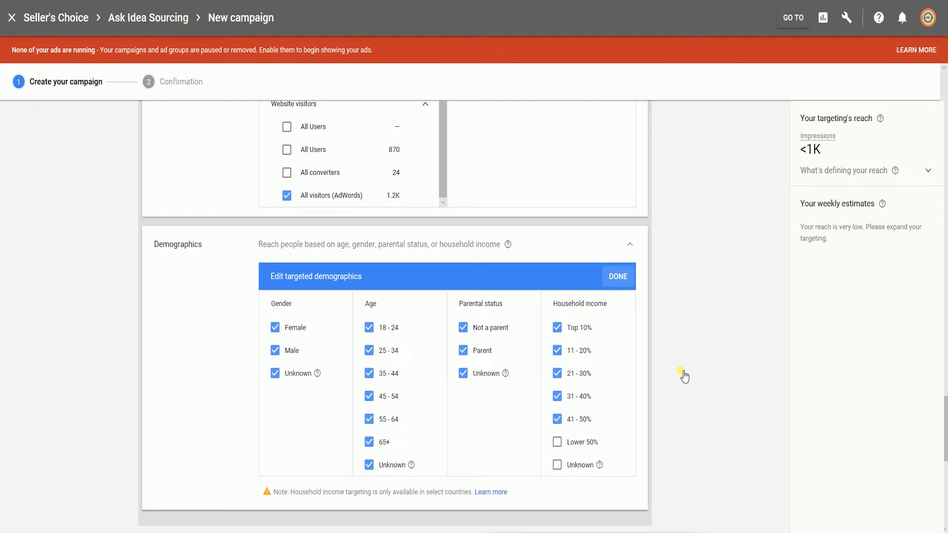
Step: Add keyword targeting and include the top six keyword ideas from procurement software to procurement solutions
left_click(207, 377)
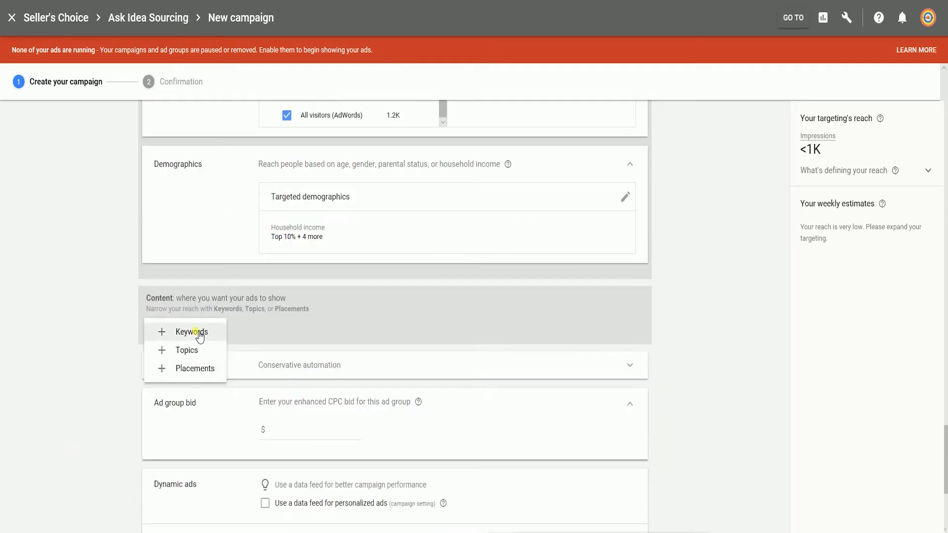
left_click(659, 407)
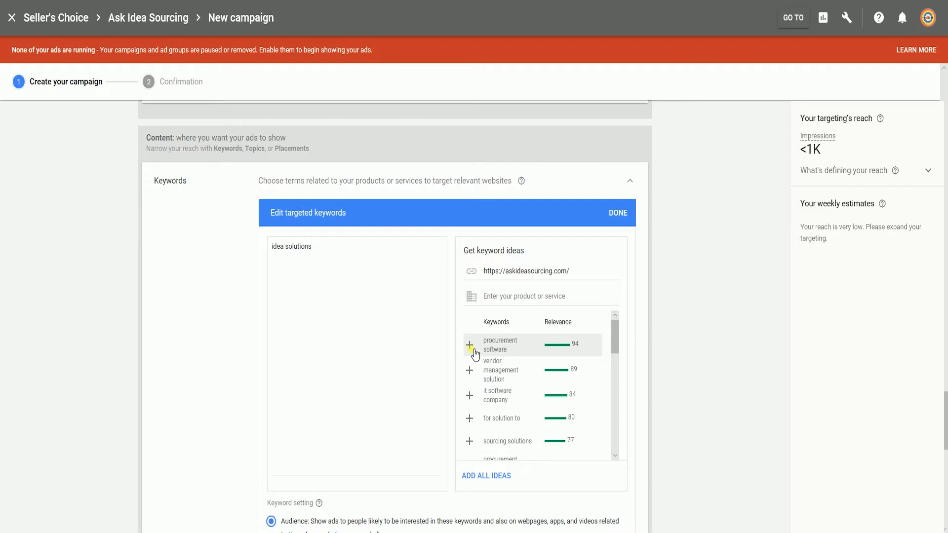
left_click(471, 349)
left_click(470, 348)
left_click(470, 348)
left_click(470, 348)
left_click(470, 349)
left_click(470, 348)
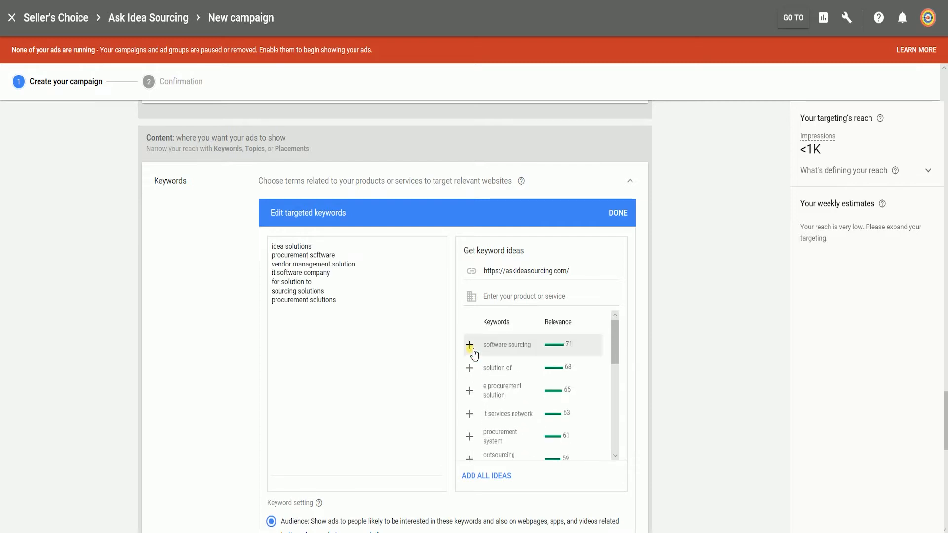
Step: Add all the remaining keyword ideas to the targeted keywords
scroll(521, 385, "down", 10)
scroll(521, 385, "up", 6)
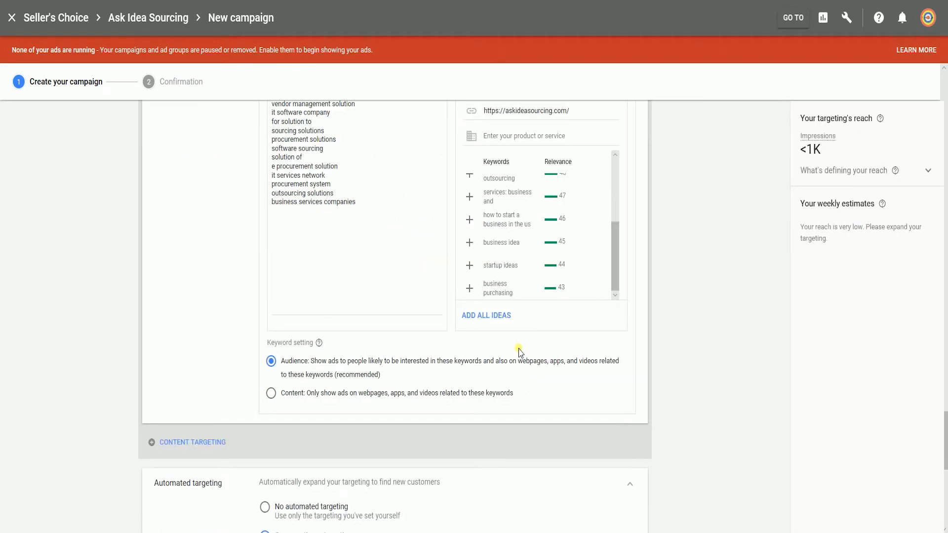
scroll(521, 356, "up", 2)
left_click(490, 396)
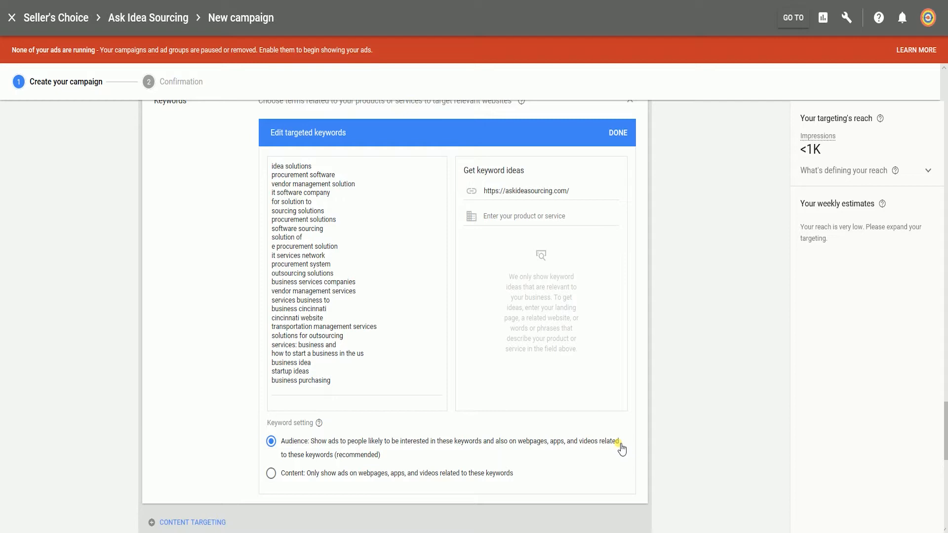
Step: Choose No automated targeting and set the ad group's enhanced CPC bid to $0.02
scroll(708, 430, "down", 5)
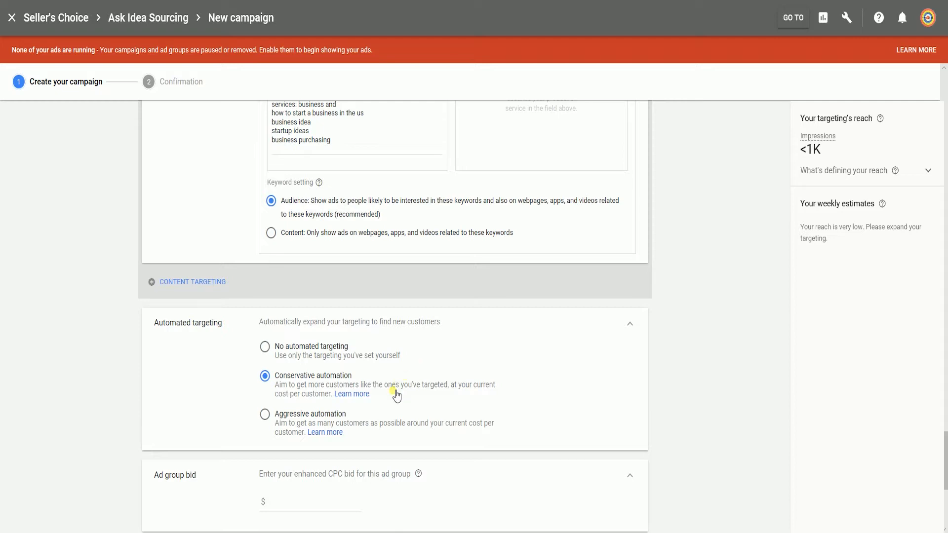
left_click(355, 350)
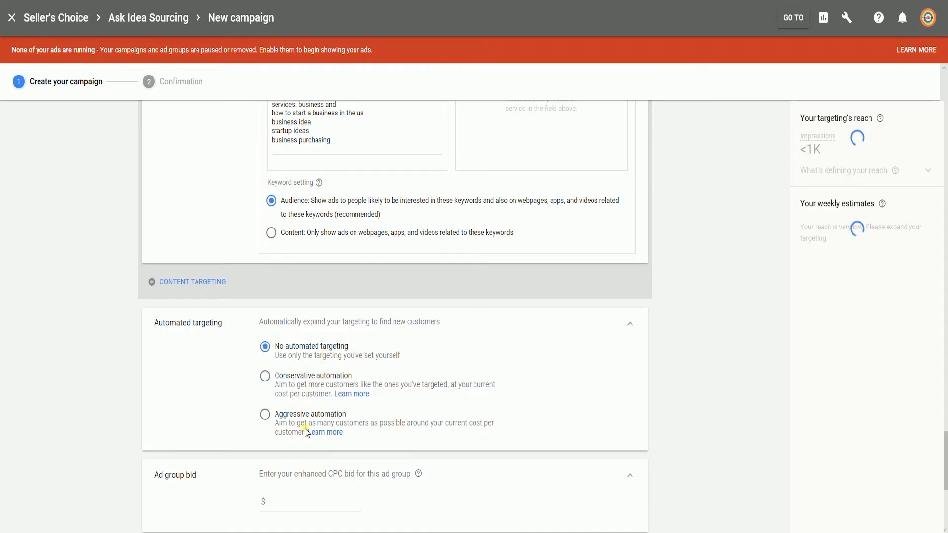
scroll(297, 429, "down", 2)
left_click(282, 428)
type("2")
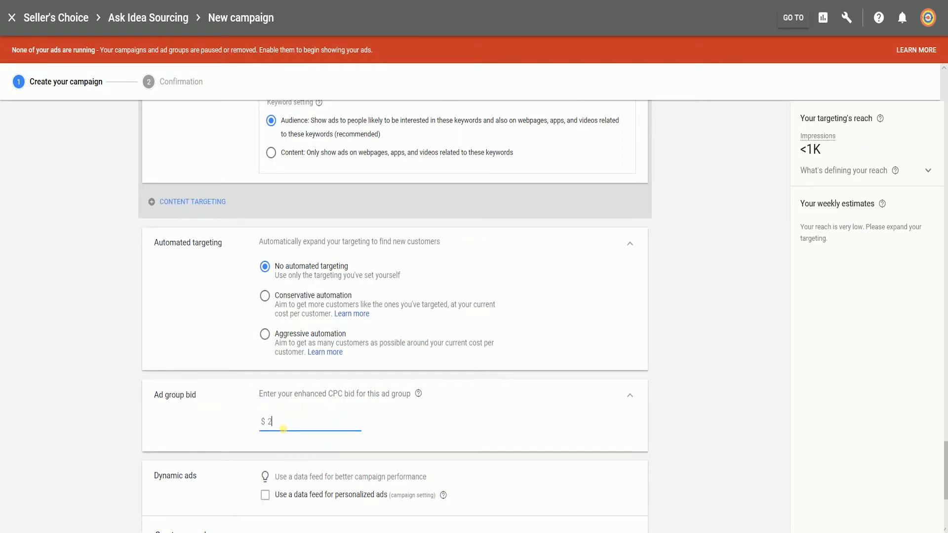
key("BackSpace")
type(".02")
mouse_move(423, 396)
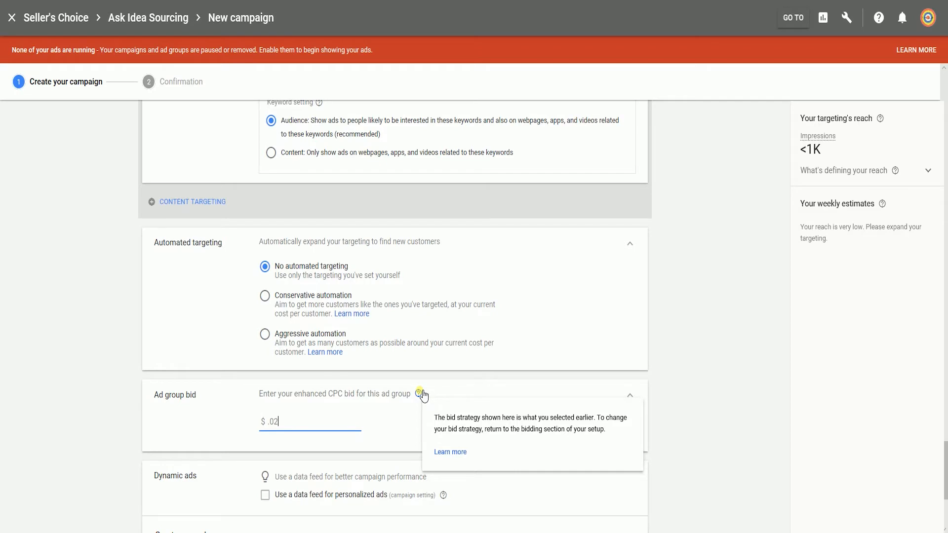
left_click(153, 437)
Step: Enable the data feed for personalized ads and start a new responsive ad
scroll(165, 425, "down", 4)
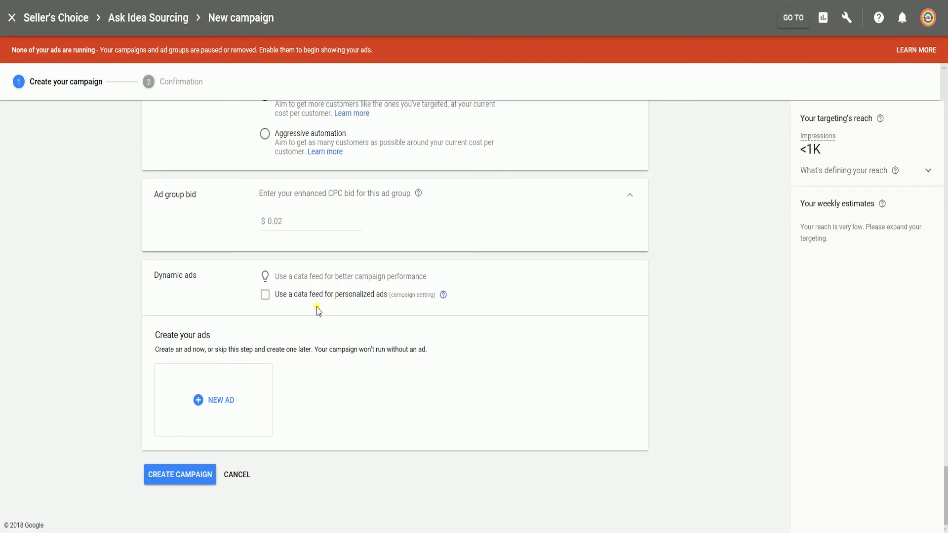
left_click(265, 295)
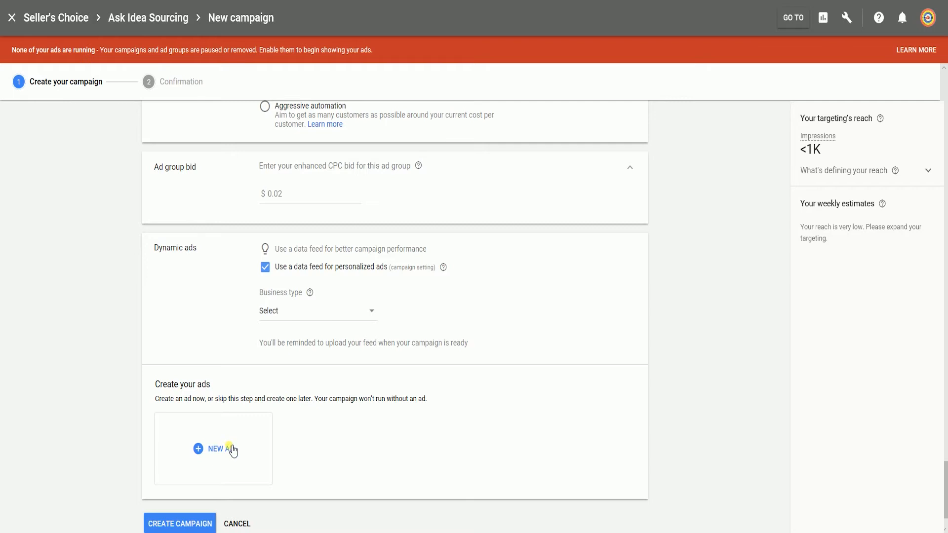
left_click(233, 451)
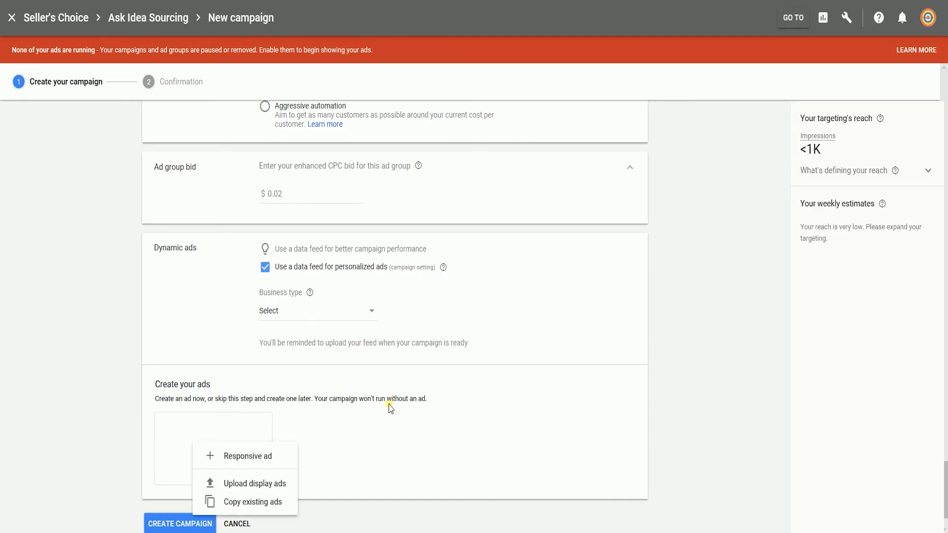
left_click(232, 455)
Step: Upload Seller's Choice Tutorials Cover.png as the responsive ad's image and save the asset selection
left_click(271, 242)
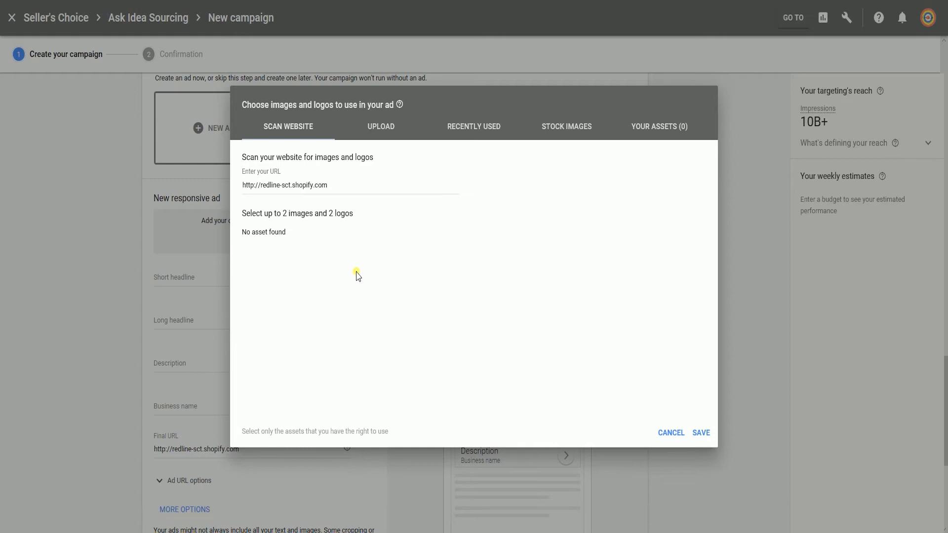
left_click(380, 126)
left_click_drag(790, 188, 358, 301)
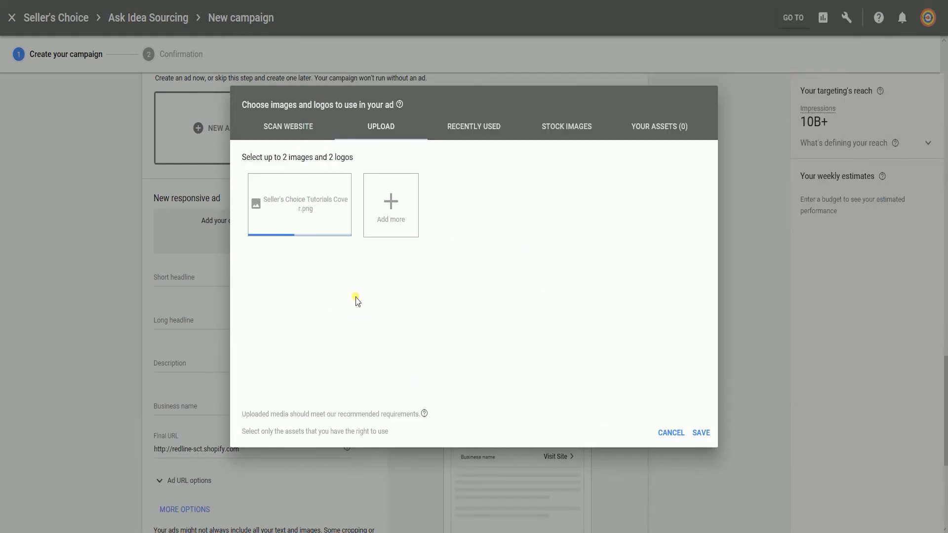
left_click(424, 414)
left_click(307, 223)
left_click(631, 382)
Step: Enter "FLASH SALE UP TO 70% OFF" as the ad's short headline
left_click(199, 304)
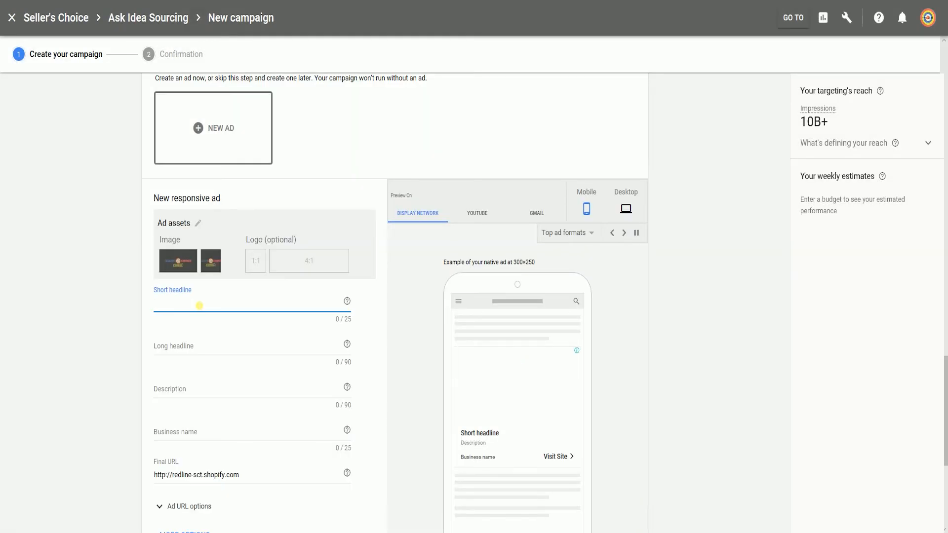
type("FLASH SA")
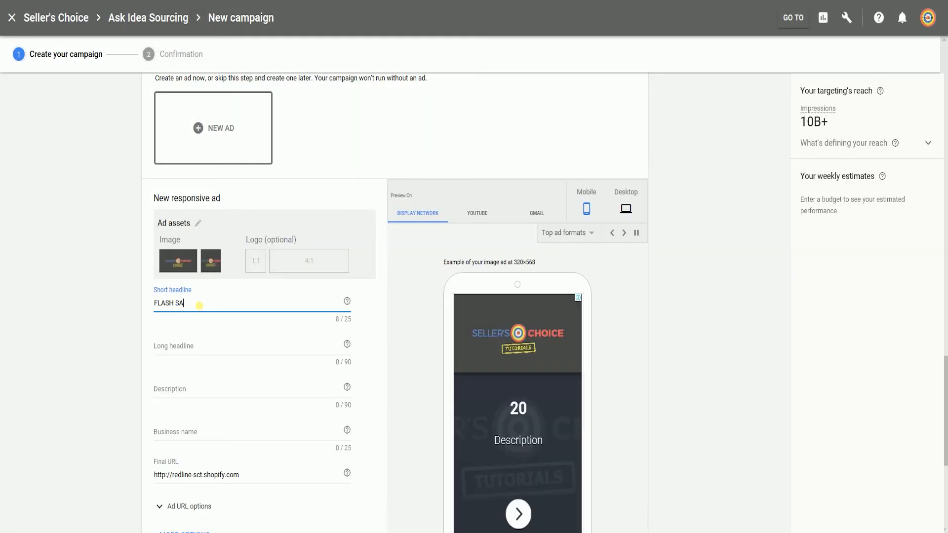
type("LE UP TO 70% OFF")
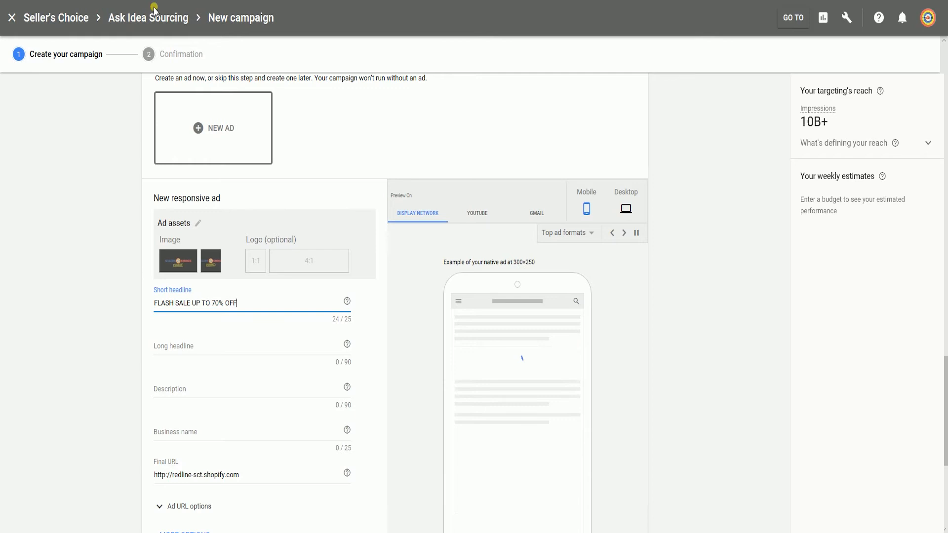
Step: Enter "Visit our store and enjoy our warehouse sale." as both the ad's long headline and its description
scroll(266, 274, "down", 2)
left_click(266, 273)
type("Visit our store and enjo")
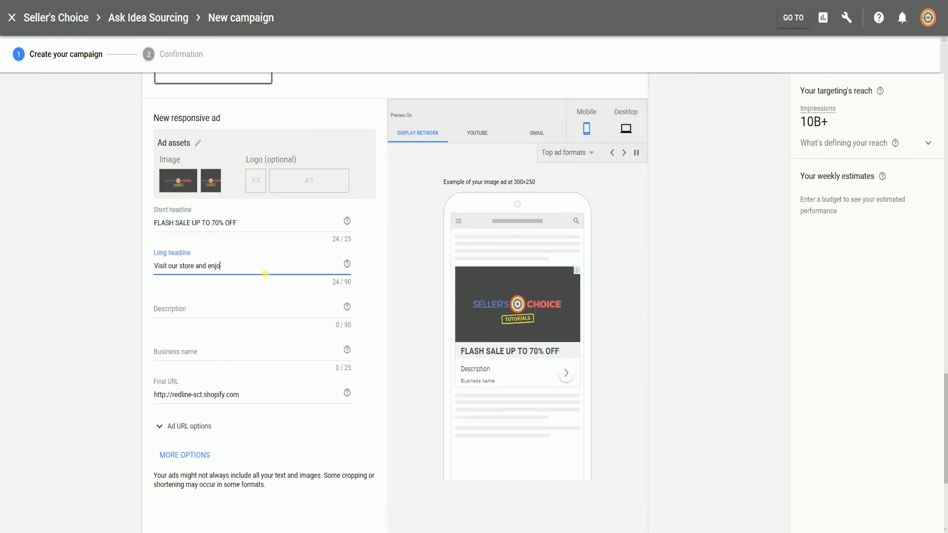
type("y our warehouse sale.")
left_click(232, 318)
type("Visit our store and enjoy our warehouse sale.")
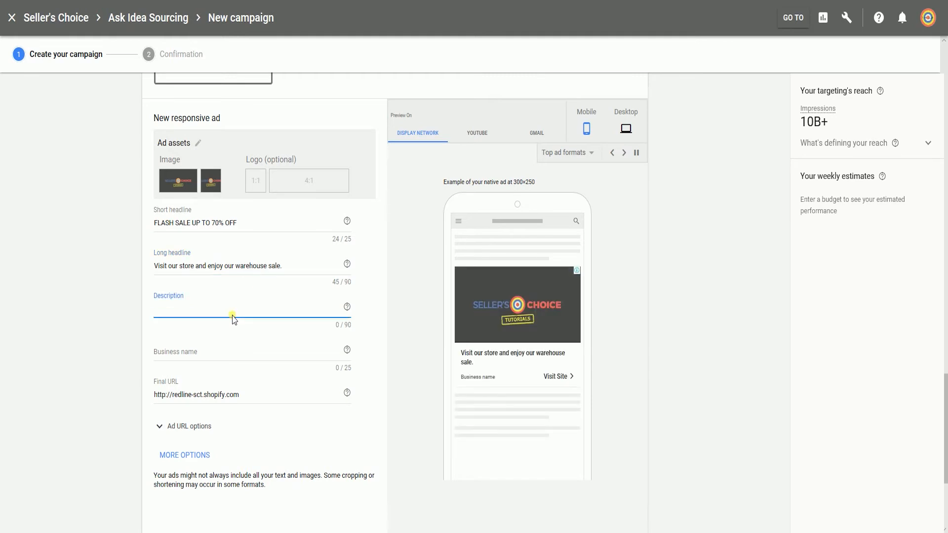
left_click(211, 371)
type("Warehouse")
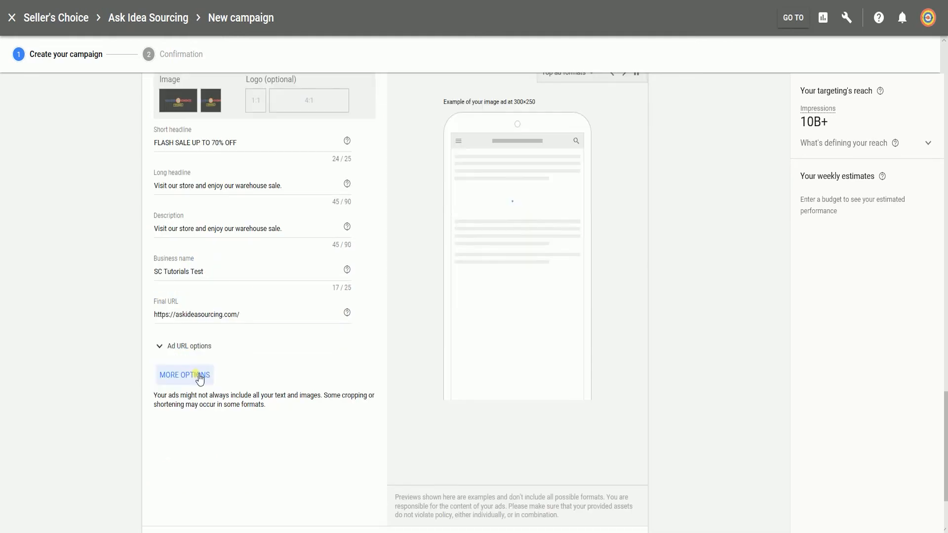
scroll(650, 347, "down", 2)
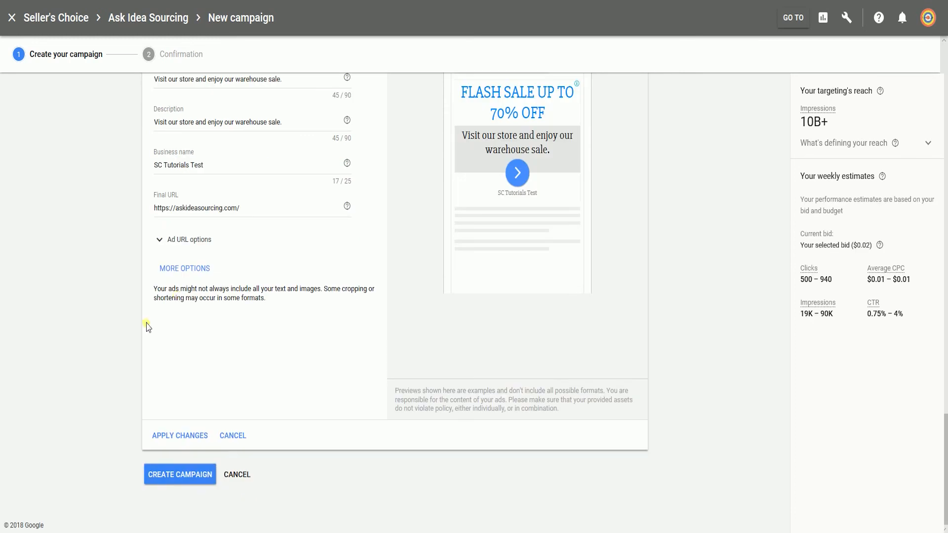
Step: Show the call to action text options and apply the changes to the responsive ad
left_click(184, 268)
left_click(178, 298)
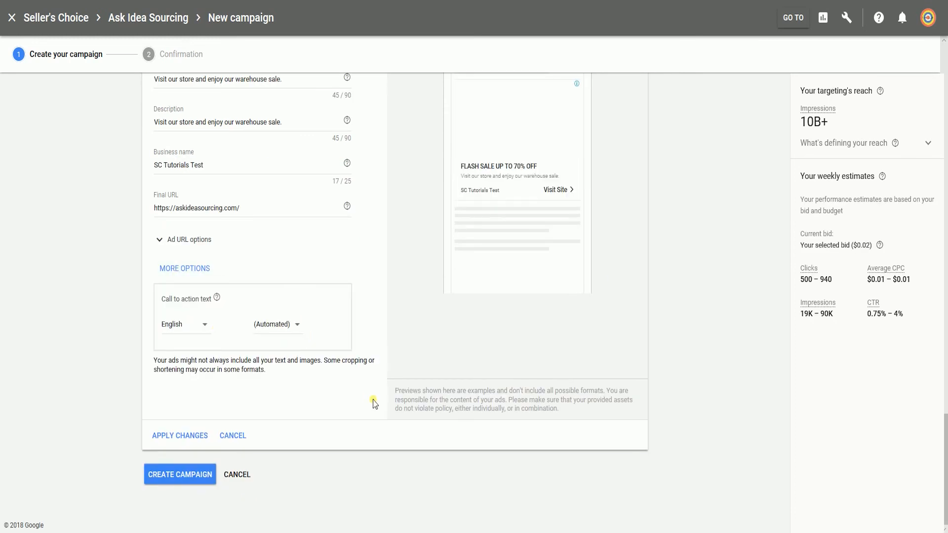
left_click(190, 436)
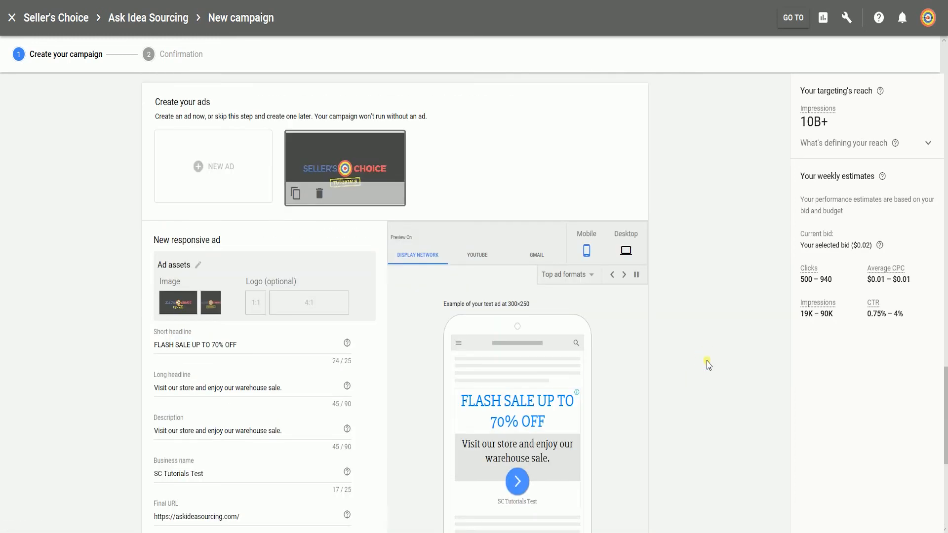
Step: Create the campaign and continue from the confirmation page to the campaign
scroll(708, 365, "down", 6)
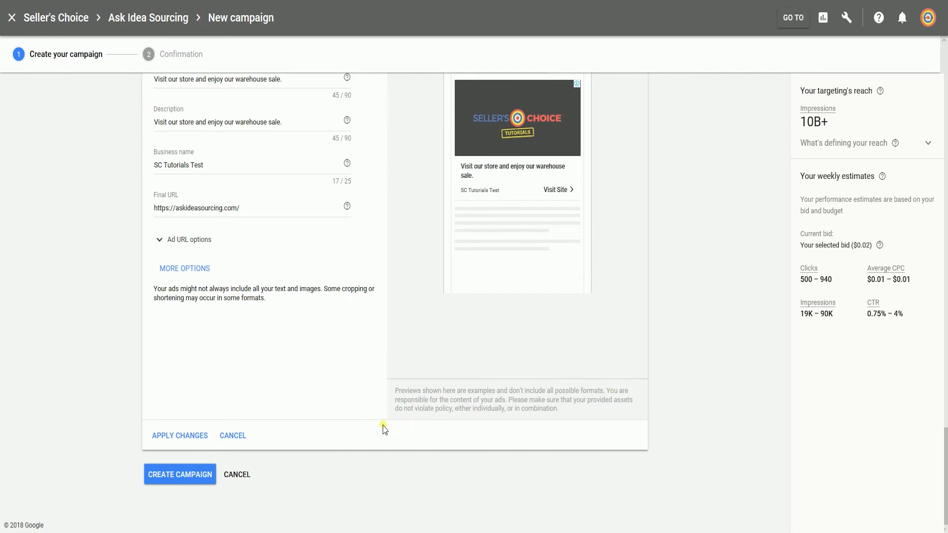
left_click(176, 479)
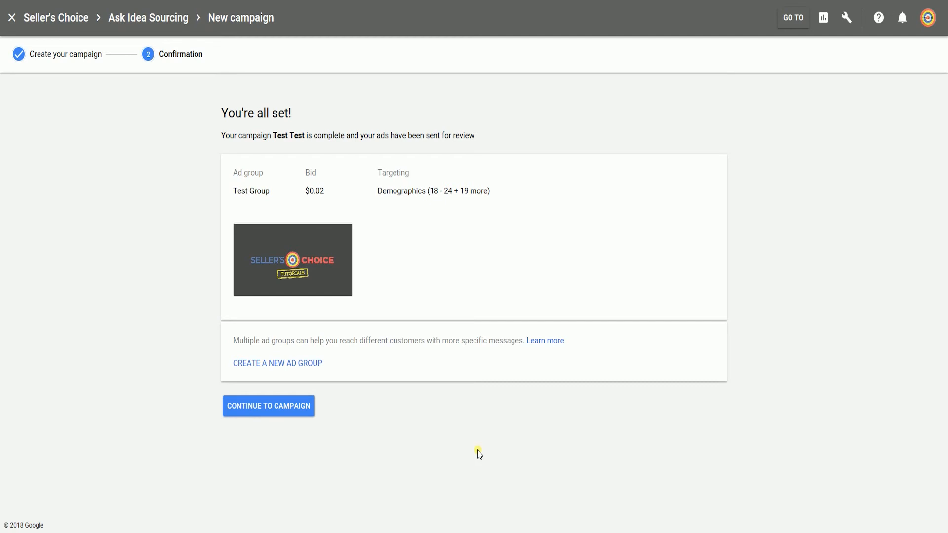
left_click(306, 409)
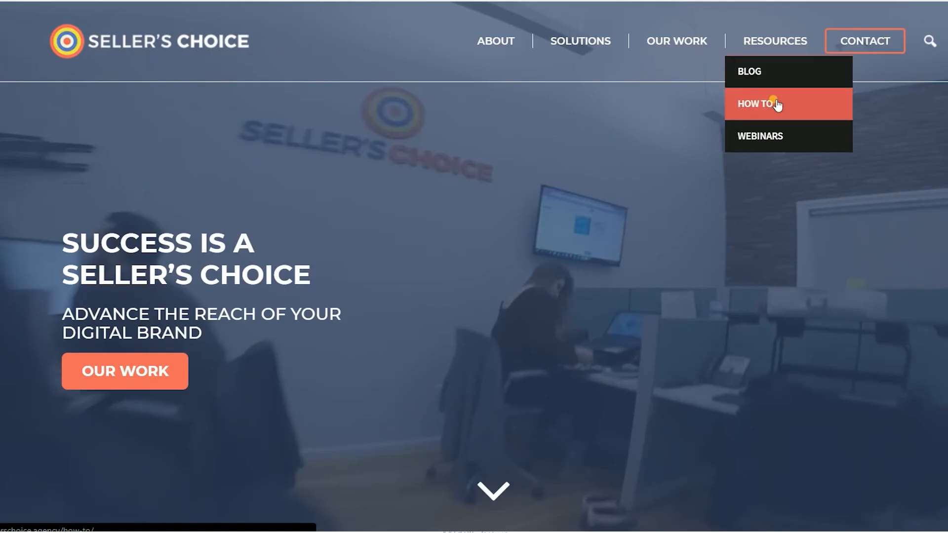
Step: Switch to the Seller's Choice website and look through its How To articles
left_click(736, 100)
scroll(727, 169, "down", 6)
scroll(720, 194, "up", 6)
Step: Look over the Webinars page of the website and return to the How To page
mouse_move(805, 40)
left_click(770, 136)
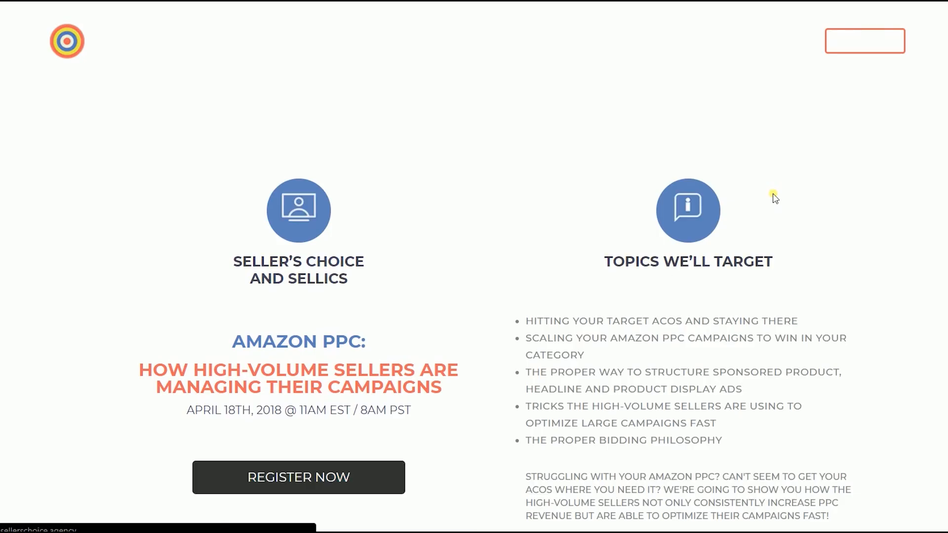
scroll(775, 198, "down", 3)
scroll(808, 110, "up", 3)
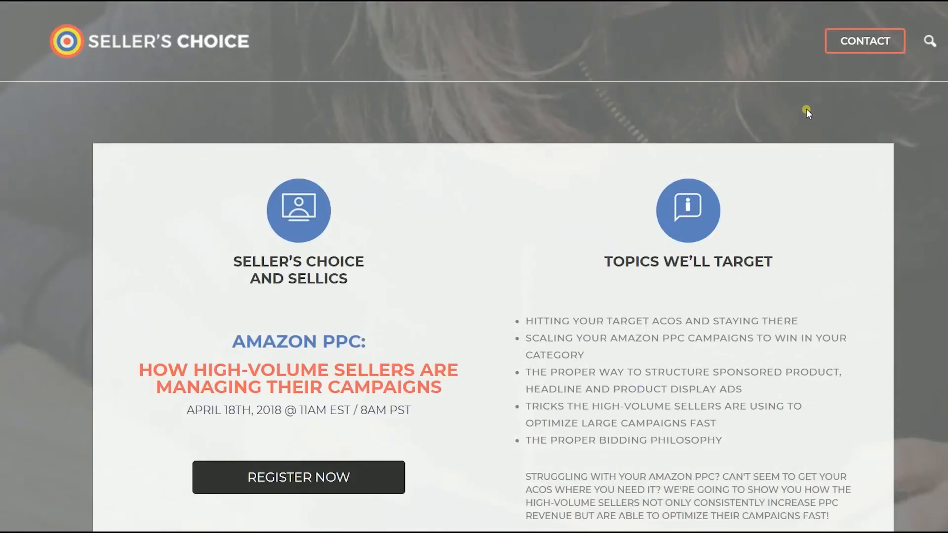
key("alt+Left")
Step: Open the website's Blog and look through its posts
mouse_move(767, 48)
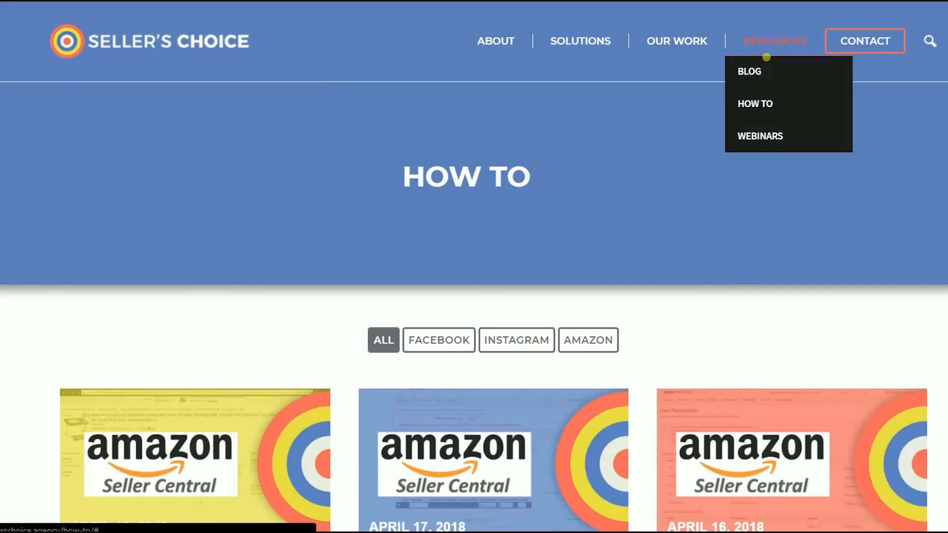
left_click(769, 87)
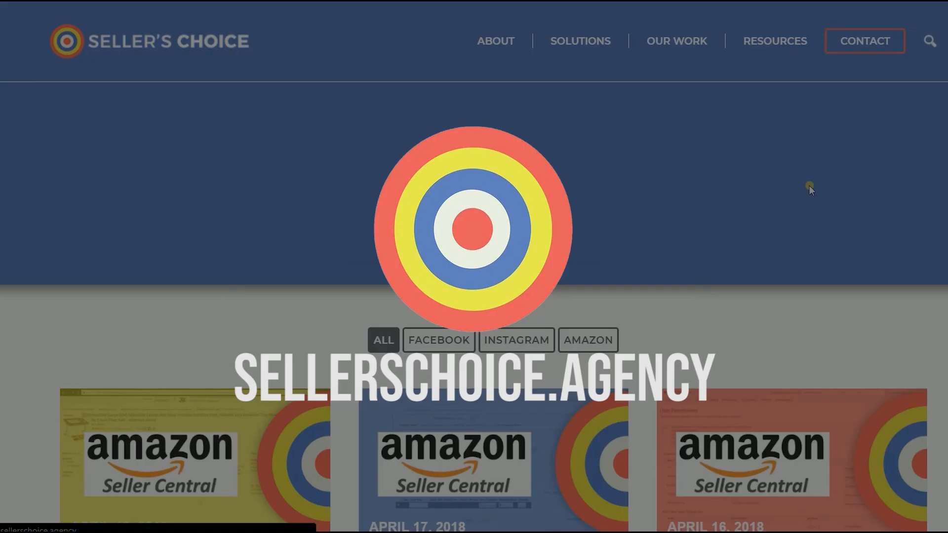
scroll(810, 190, "down", 12)
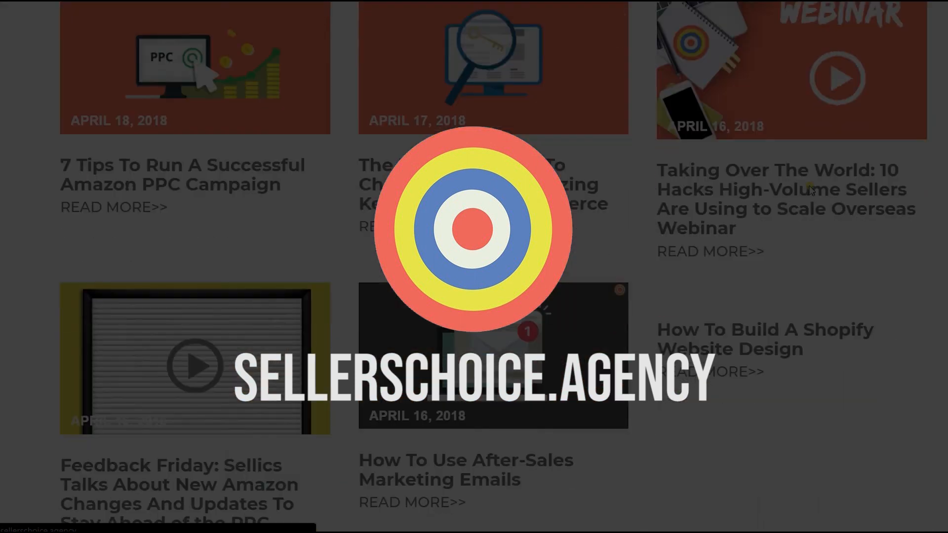